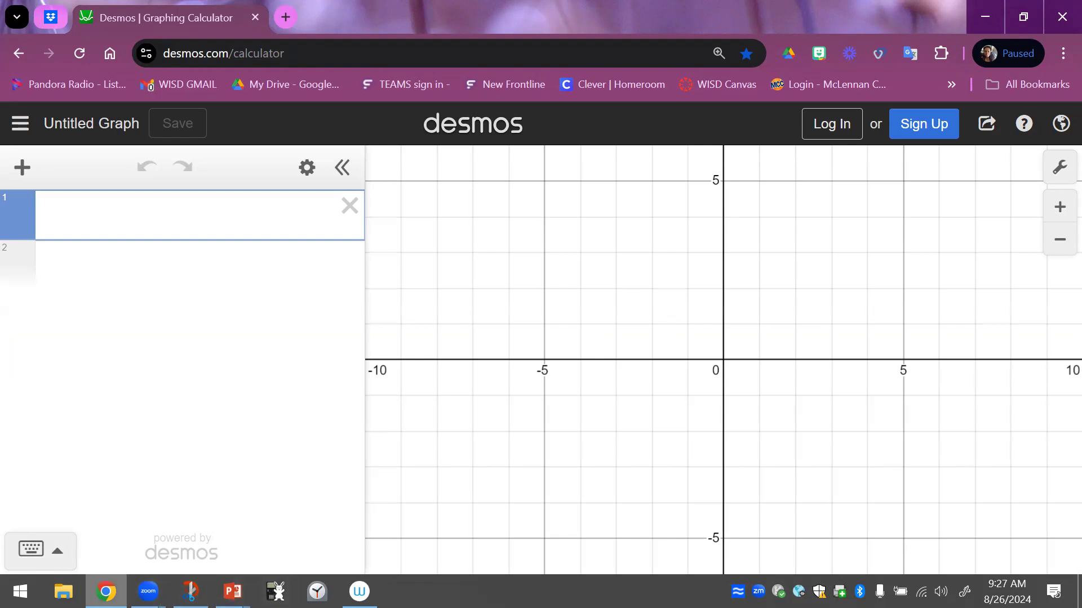
# Add a table and fill its x₁ column with 20, 30, 40, 50, 60 and 70
pyautogui.moveTo(106, 591)
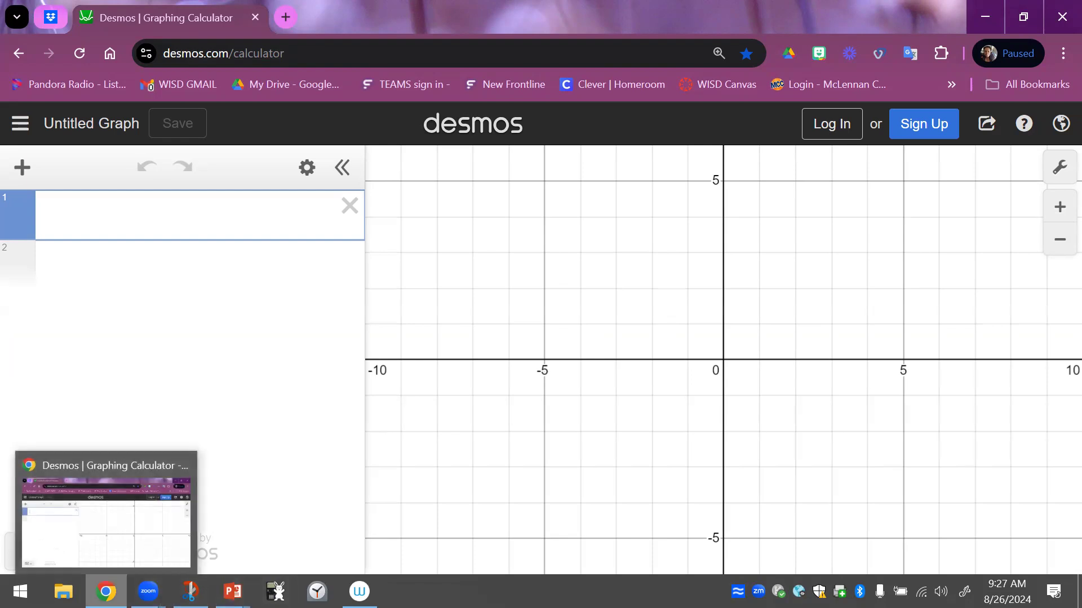
pyautogui.click(22, 168)
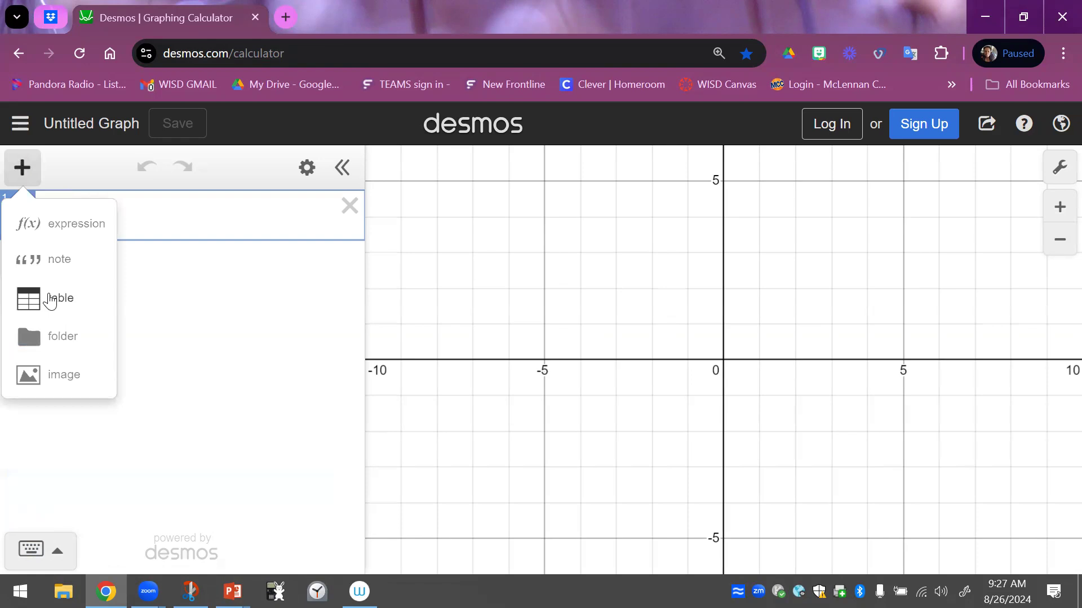
pyautogui.click(50, 300)
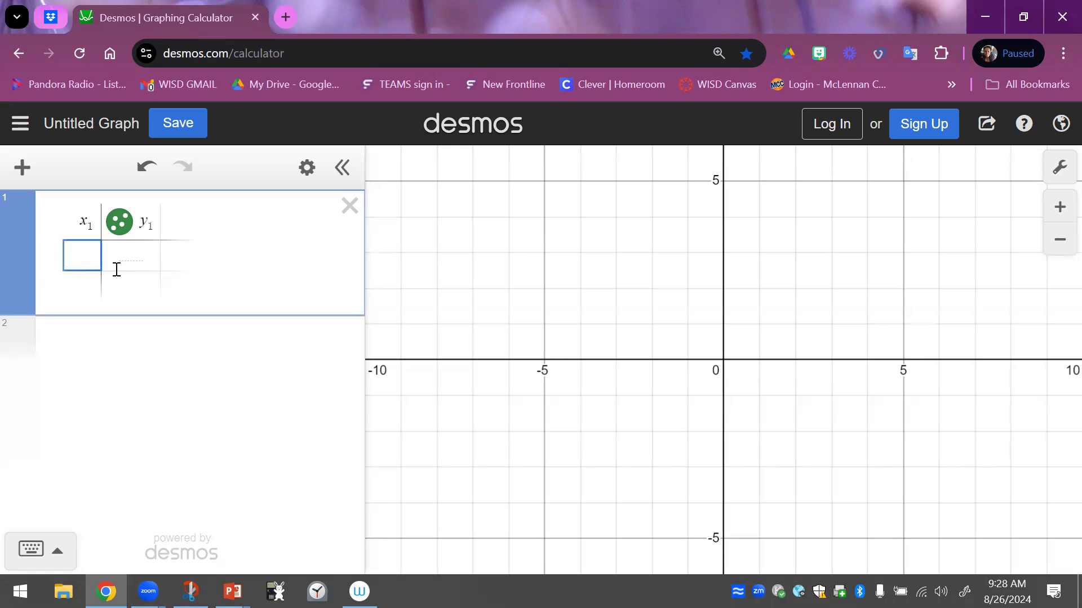
pyautogui.write('20')
pyautogui.press('Return')
pyautogui.write('30')
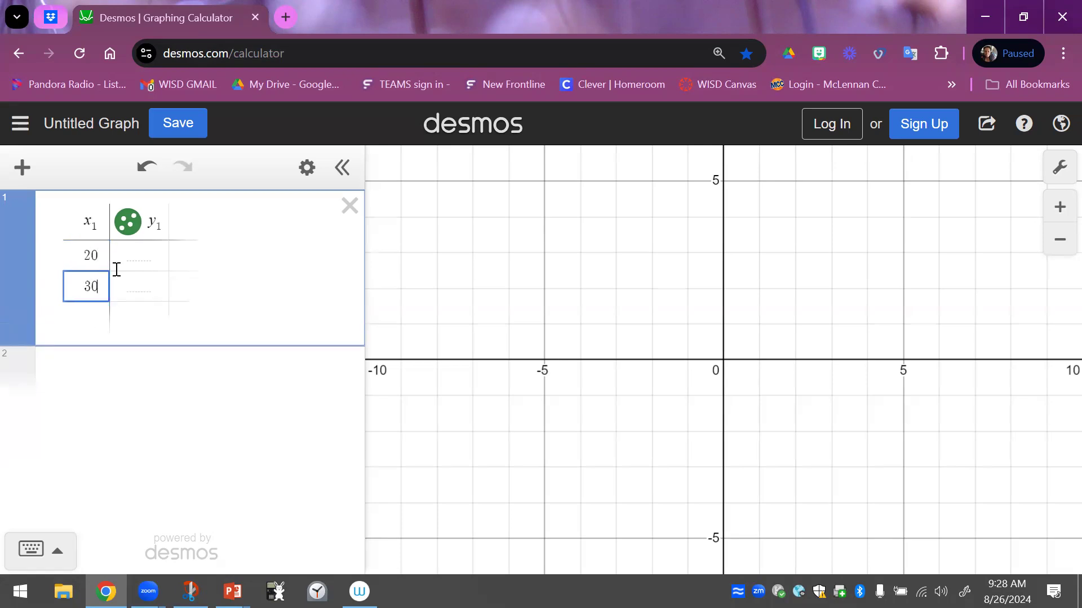
pyautogui.press('Return')
pyautogui.press('Return')
pyautogui.press('Return')
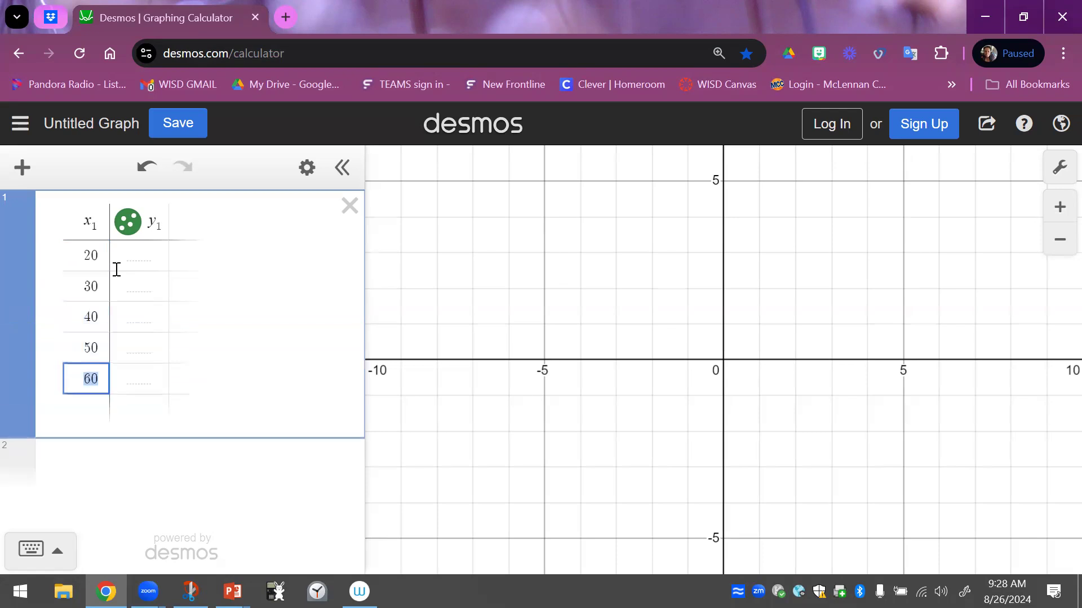
pyautogui.press('Return')
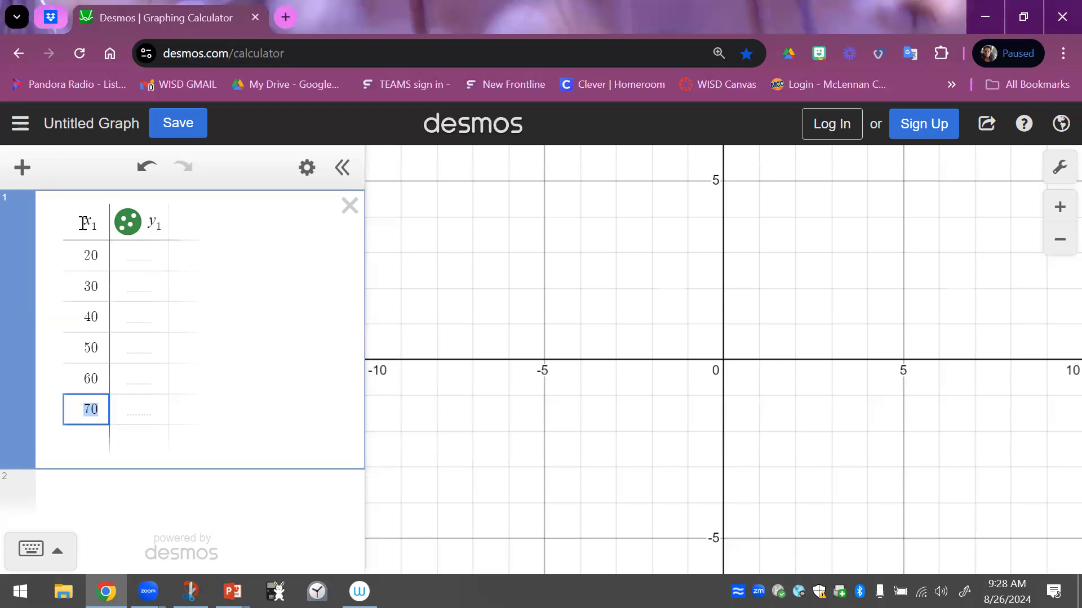
# Enter the y₁ values 150, 135 and 126 for the x₁ values 20, 30 and 40
pyautogui.click(127, 245)
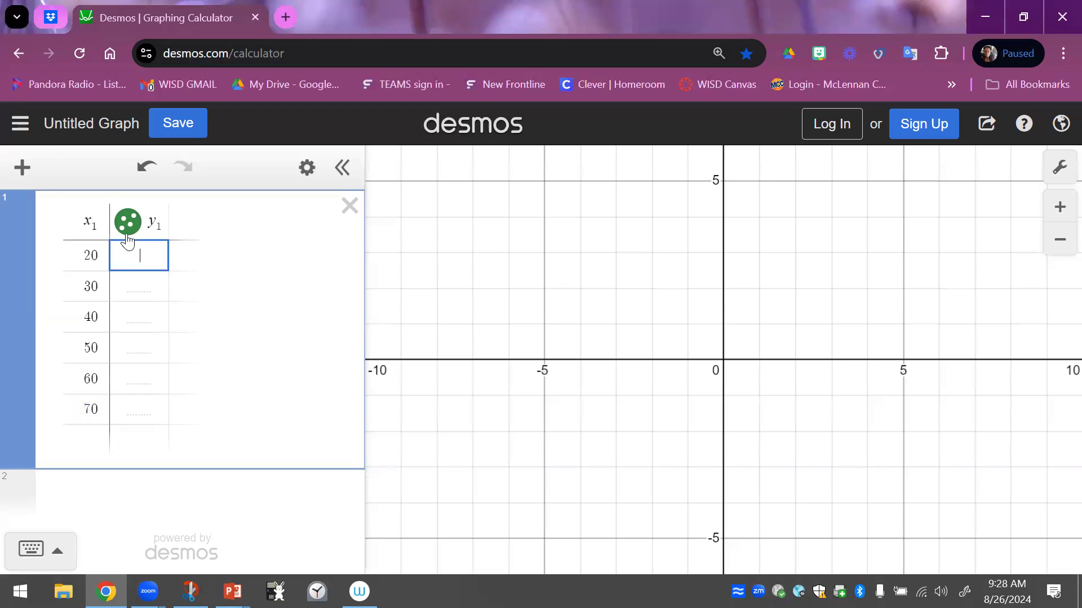
pyautogui.write('150')
pyautogui.press('Return')
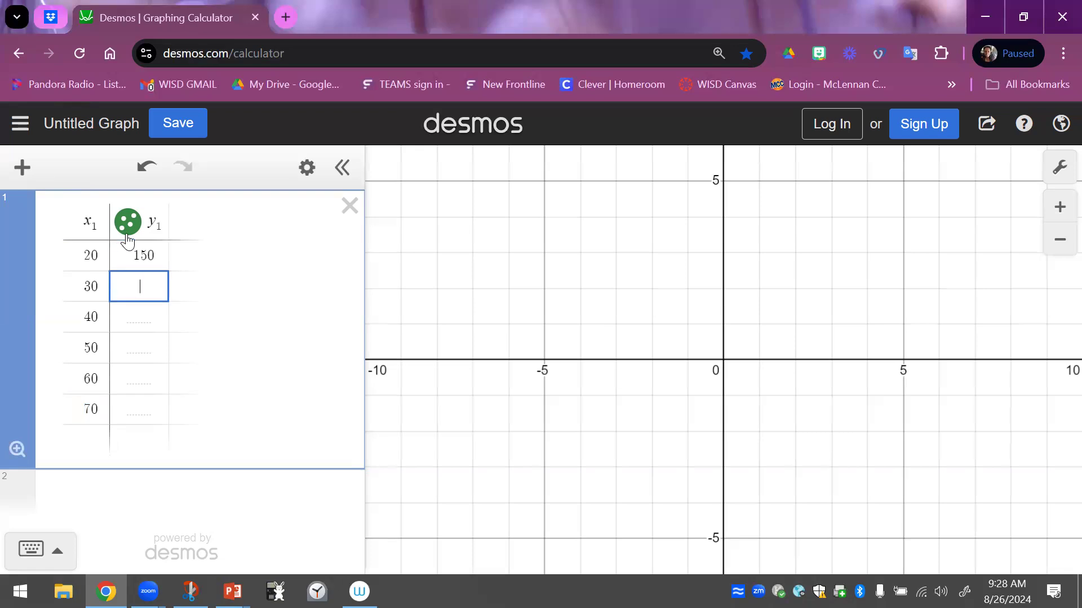
pyautogui.write('135')
pyautogui.press('Return')
pyautogui.write('126')
pyautogui.press('Return')
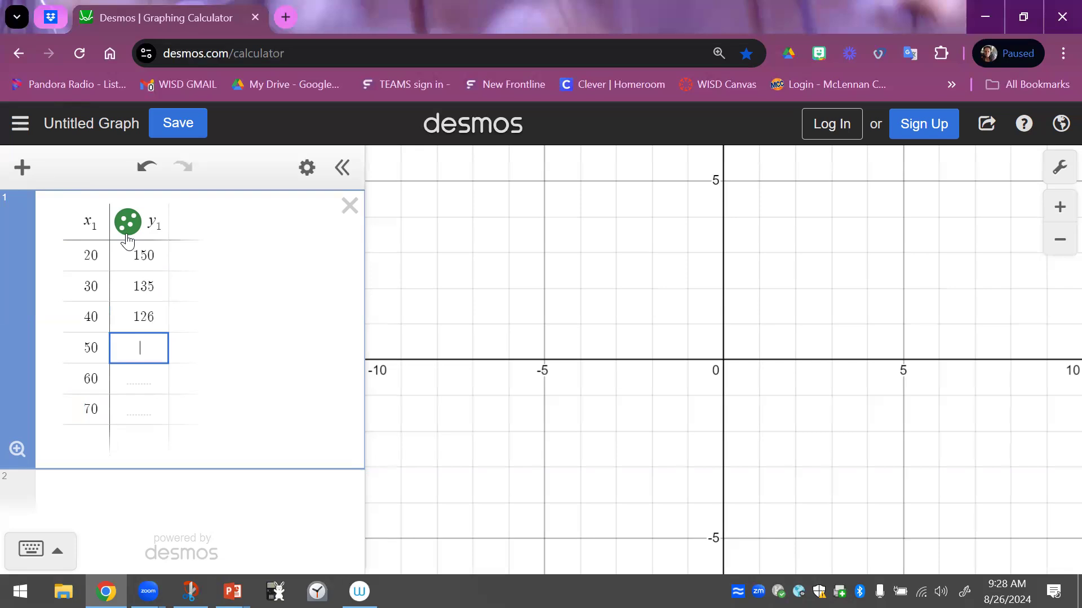
# Enter the y₁ values 119, 112 and 105 for the x₁ values 50, 60 and 70
pyautogui.write('119')
pyautogui.press('Return')
pyautogui.write('1')
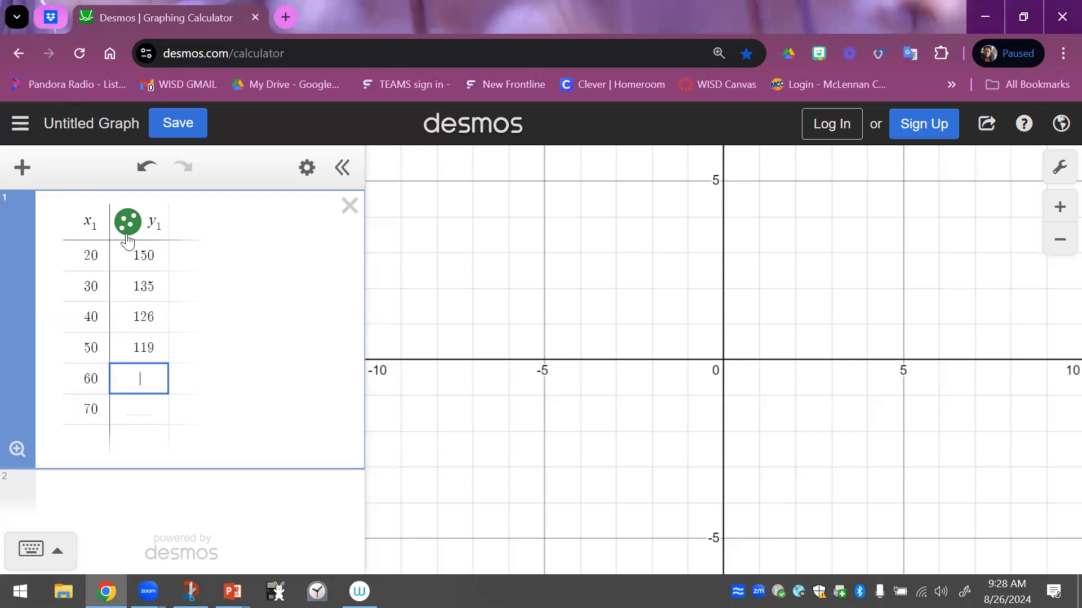
pyautogui.write('12')
pyautogui.press('Return')
pyautogui.write('1')
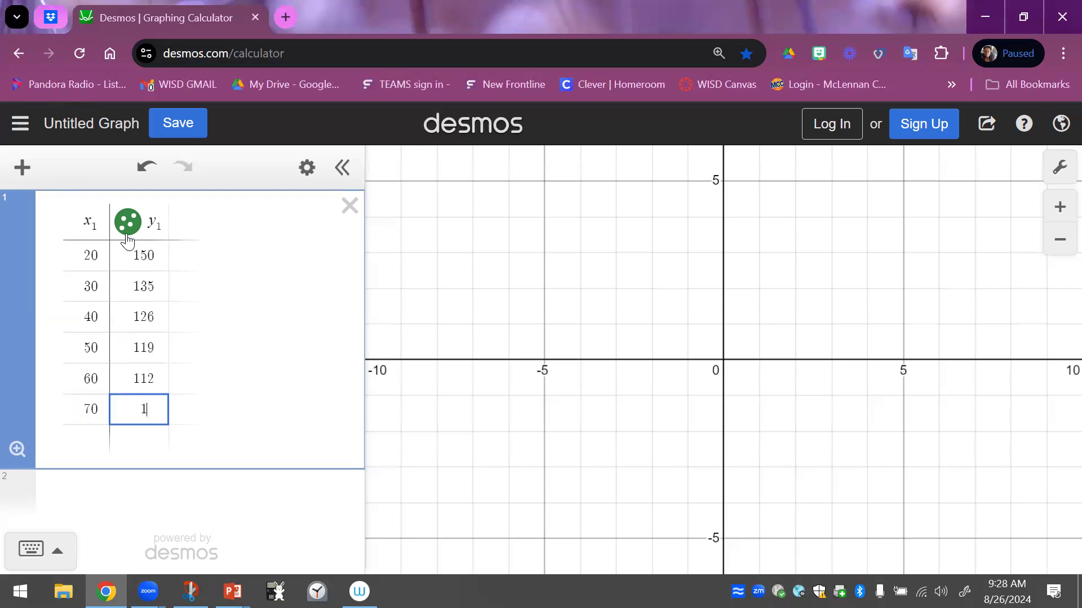
pyautogui.write('05')
pyautogui.press('Return')
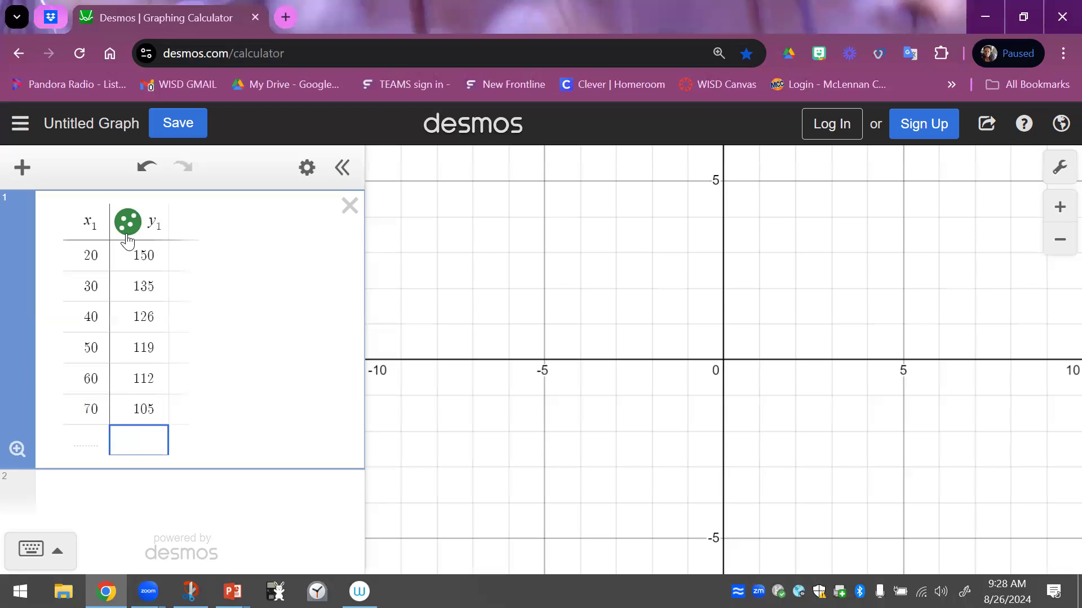
# Zoom out and shift the graph to the first quadrant to view all the plotted table points
pyautogui.click(800, 371)
pyautogui.moveTo(802, 343); pyautogui.dragTo(481, 540)
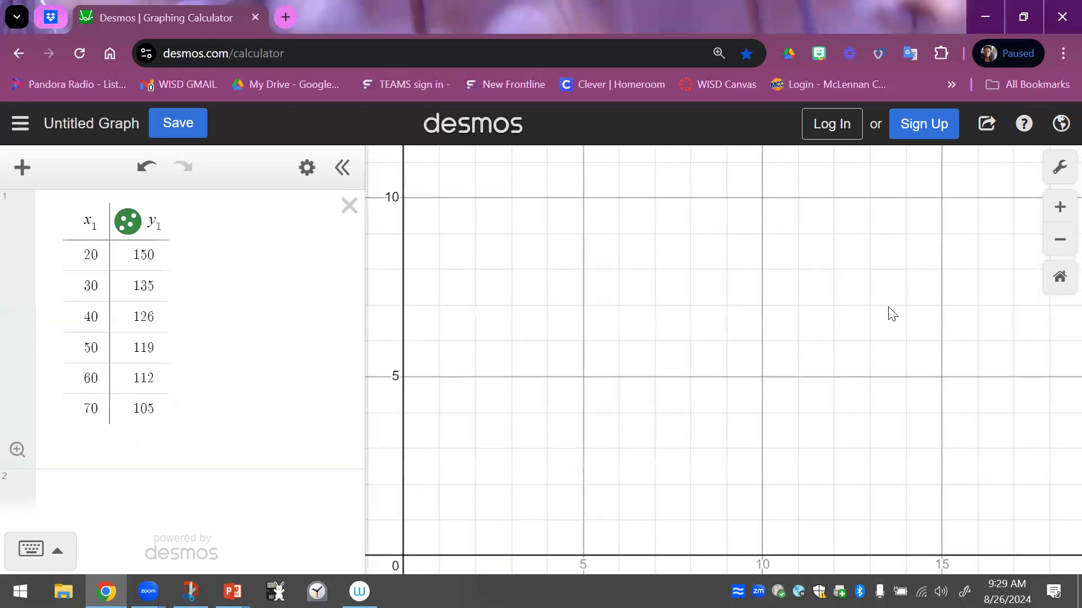
pyautogui.click(1059, 241)
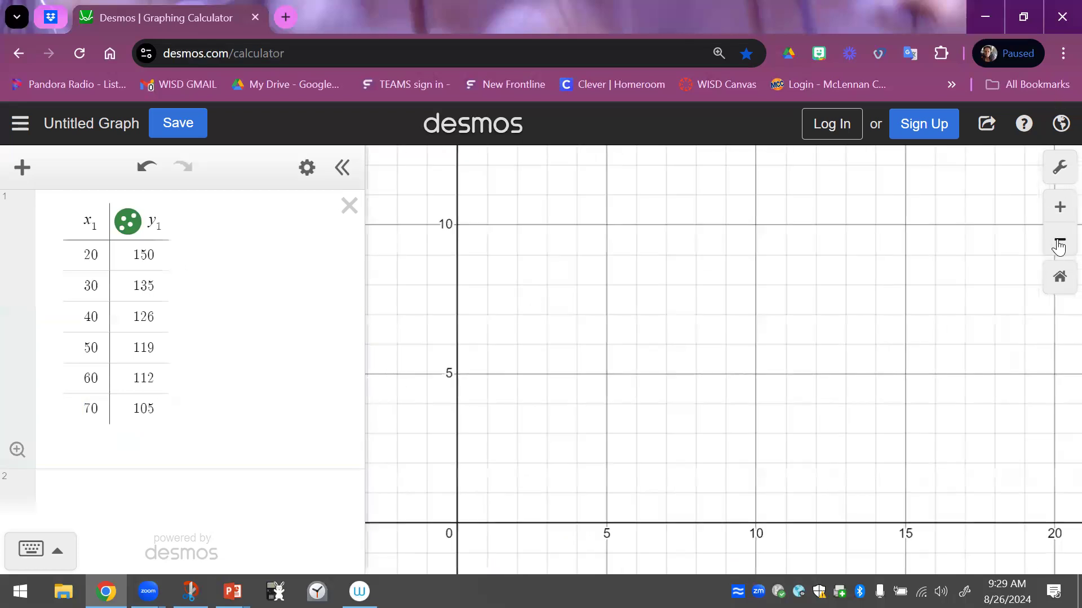
pyautogui.click(1059, 244)
pyautogui.moveTo(910, 274); pyautogui.dragTo(699, 391)
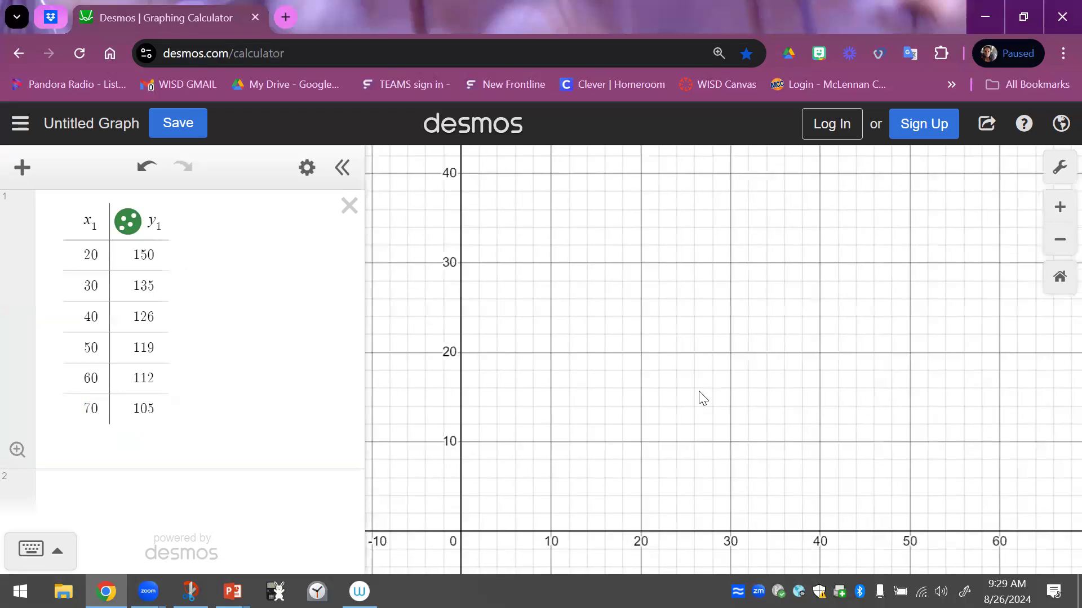
pyautogui.click(1061, 246)
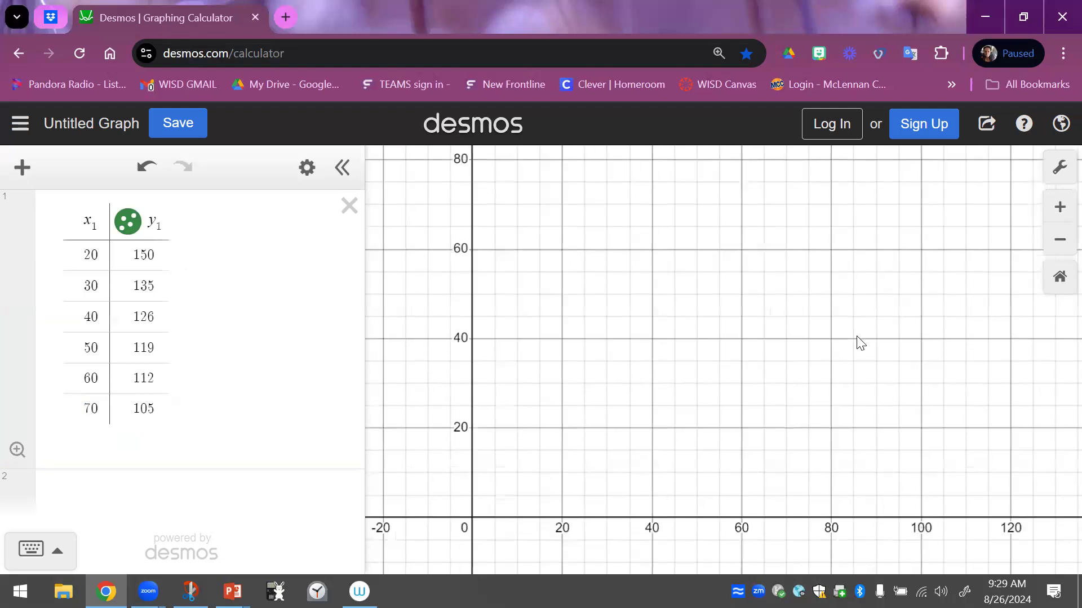
pyautogui.click(1060, 239)
pyautogui.moveTo(935, 314); pyautogui.dragTo(792, 357)
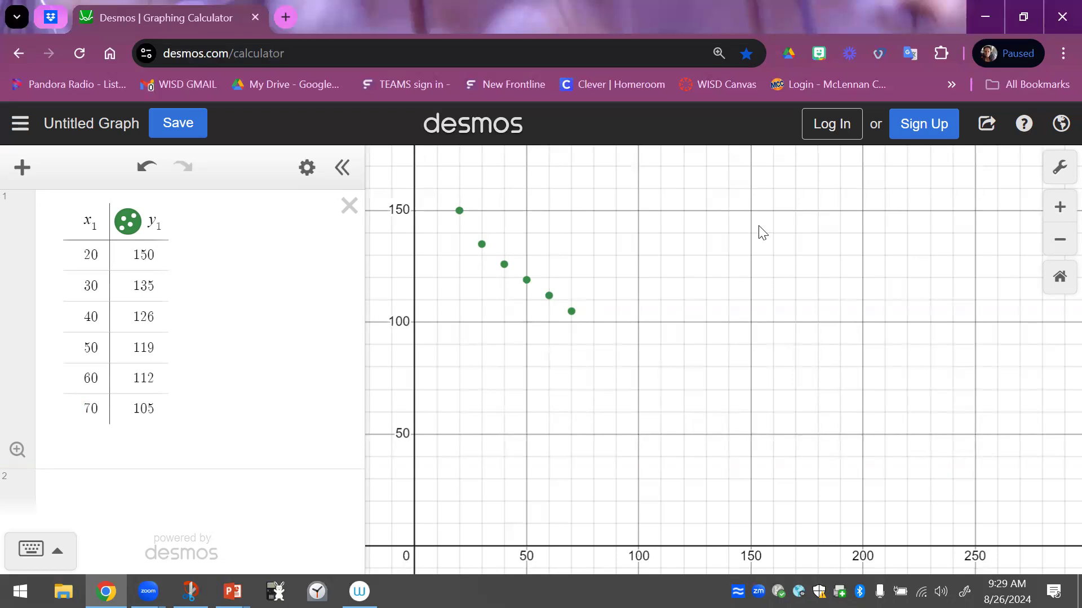
# Fit a linear regression to the table data with the expression y₁ ~ mx₁ + b
pyautogui.click(95, 494)
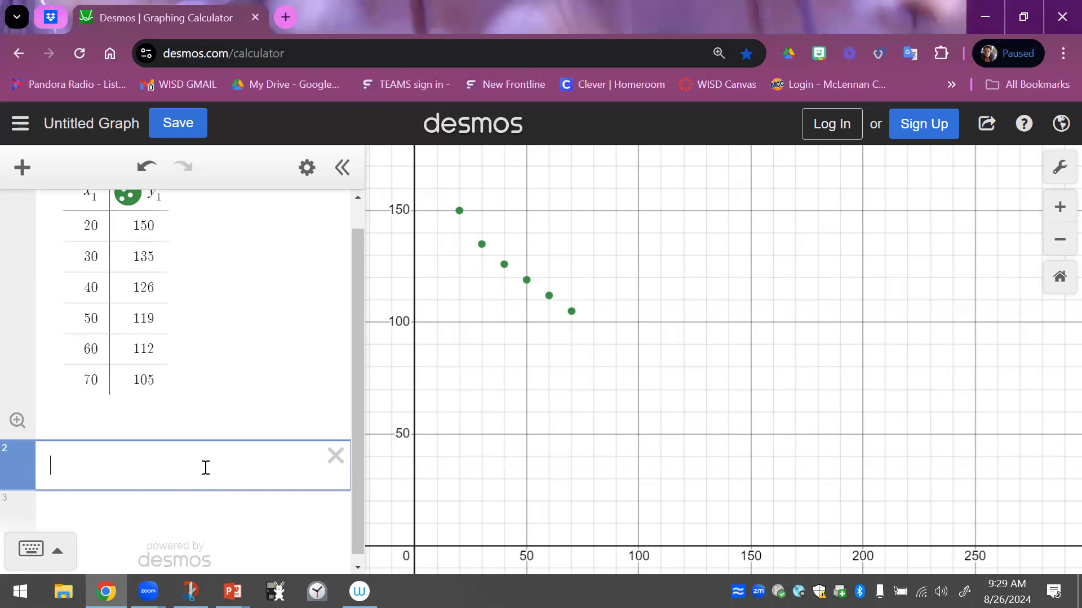
pyautogui.write('y1 ')
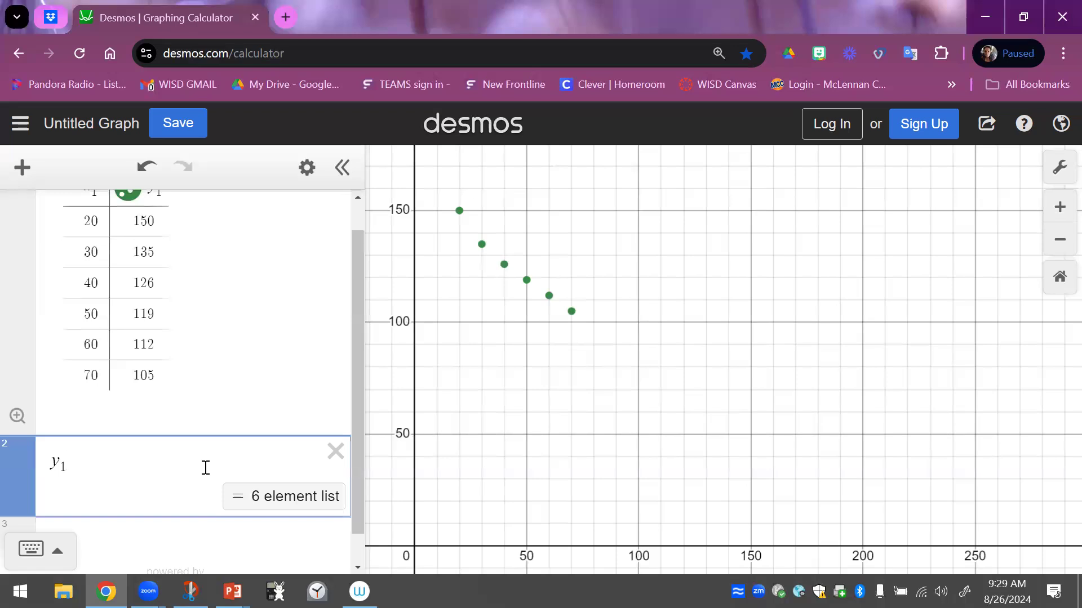
pyautogui.write('~')
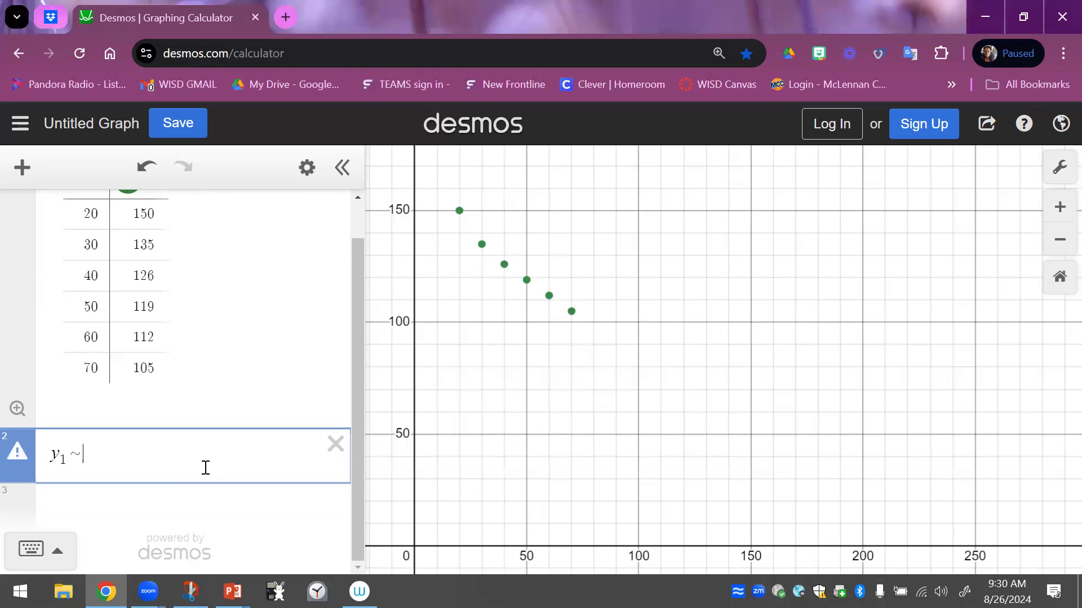
pyautogui.write('mx1 ')
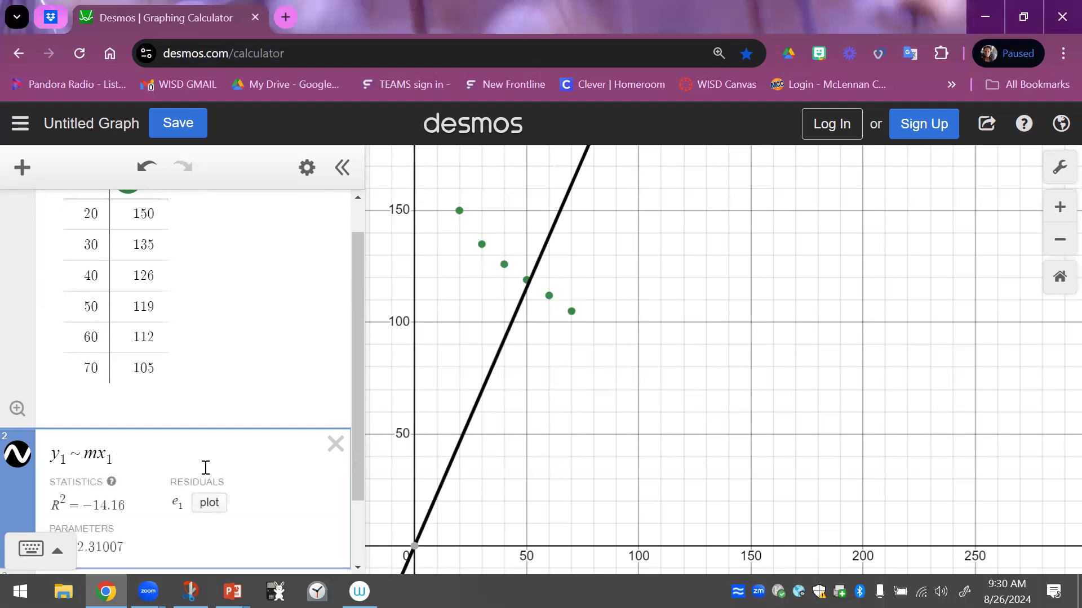
pyautogui.write('+ b')
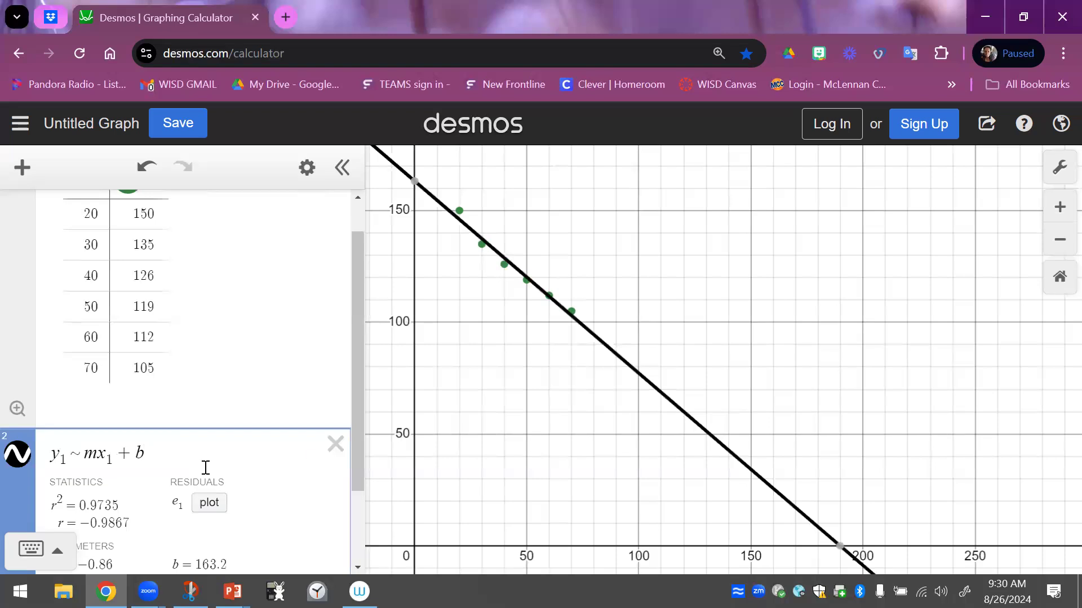
# Start a new equation below the regression with y = -.86
pyautogui.scroll(-5, 455, 417)
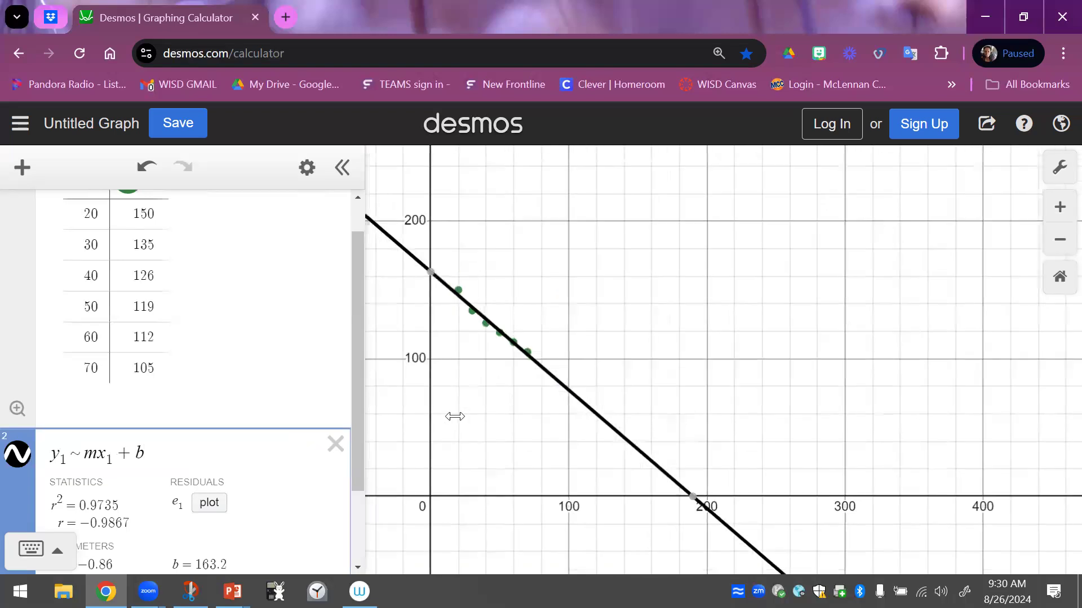
pyautogui.scroll(-2, 348, 272)
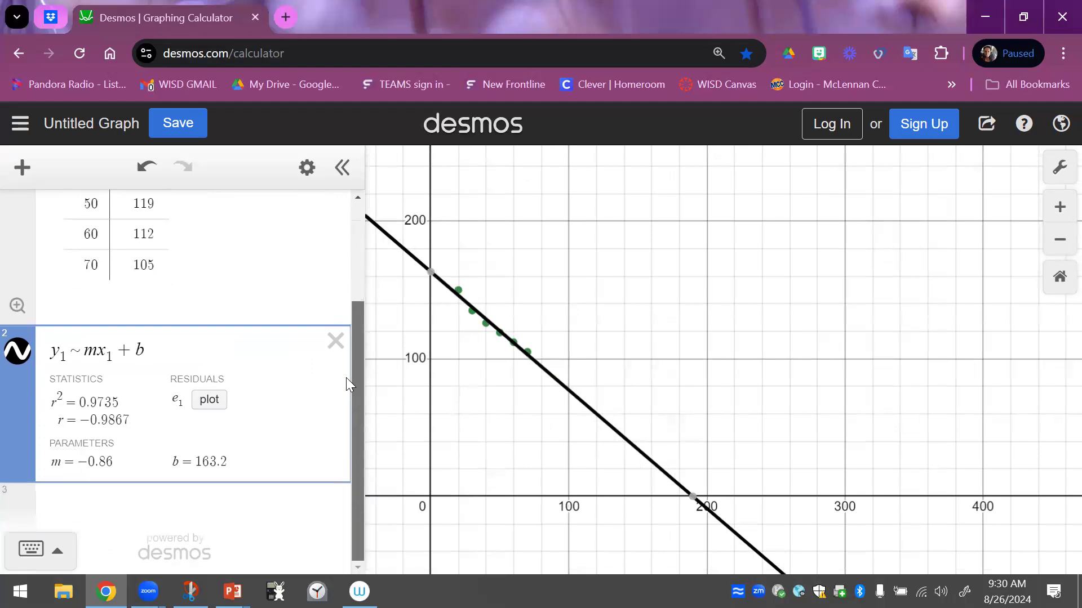
pyautogui.click(103, 501)
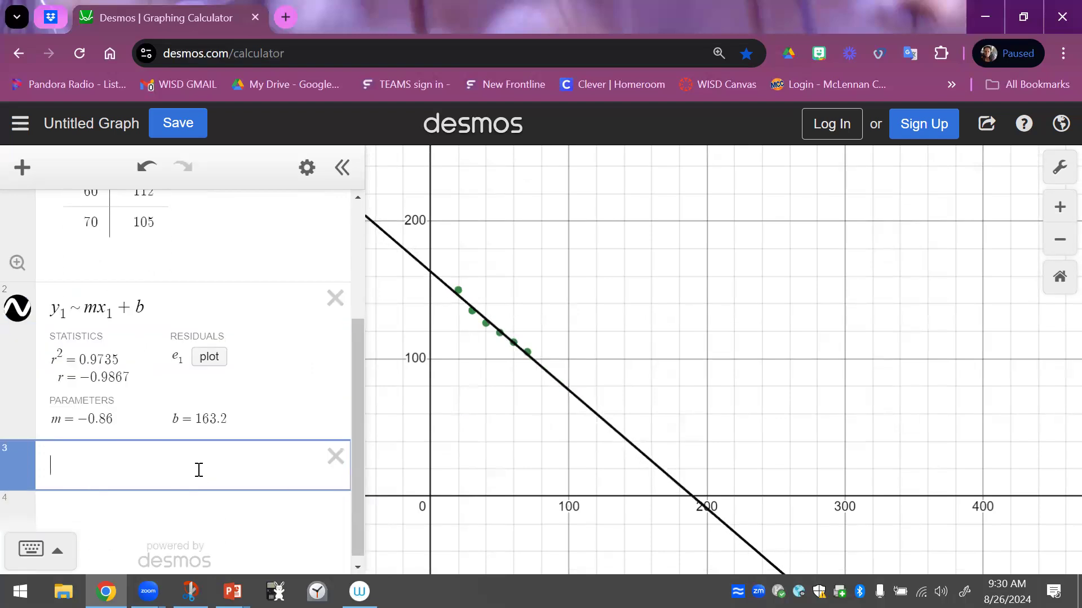
pyautogui.write('y=-.')
pyautogui.write('86')
# Change the table's y₁ value for x₁ = 30 to 133
pyautogui.scroll(1, 267, 291)
pyautogui.scroll(2, 266, 291)
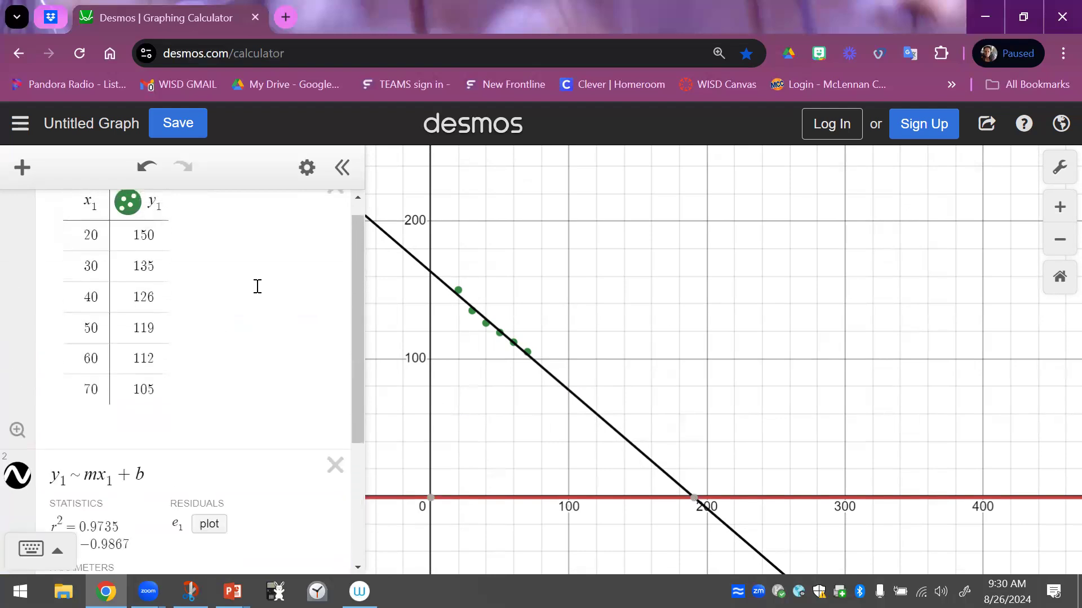
pyautogui.doubleClick(160, 265)
pyautogui.write('133')
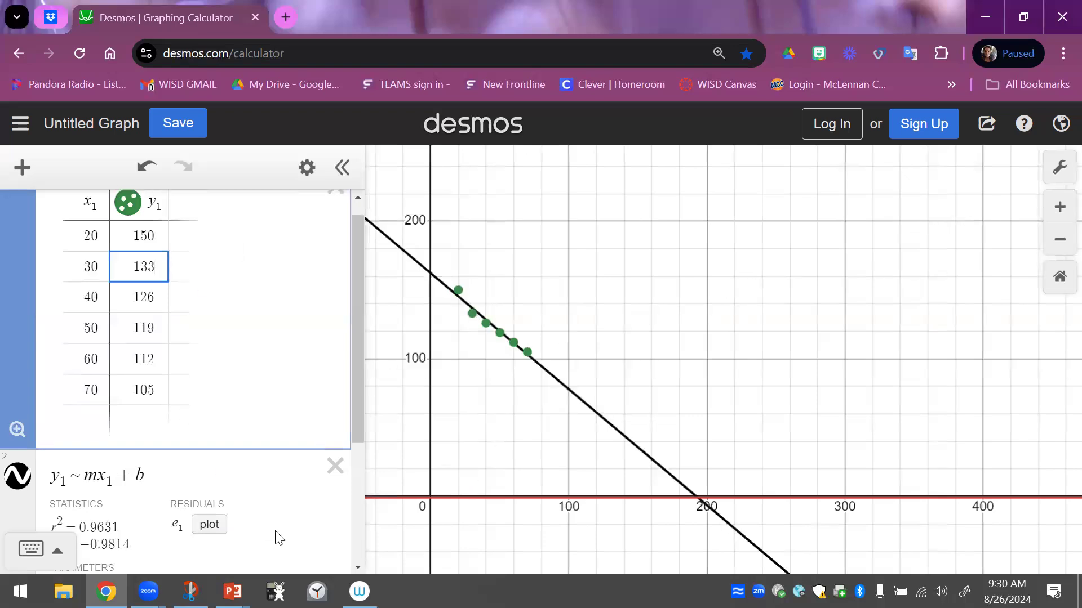
# Revise and complete the line equation as y = -.84x + 162.095
pyautogui.scroll(-3, 275, 538)
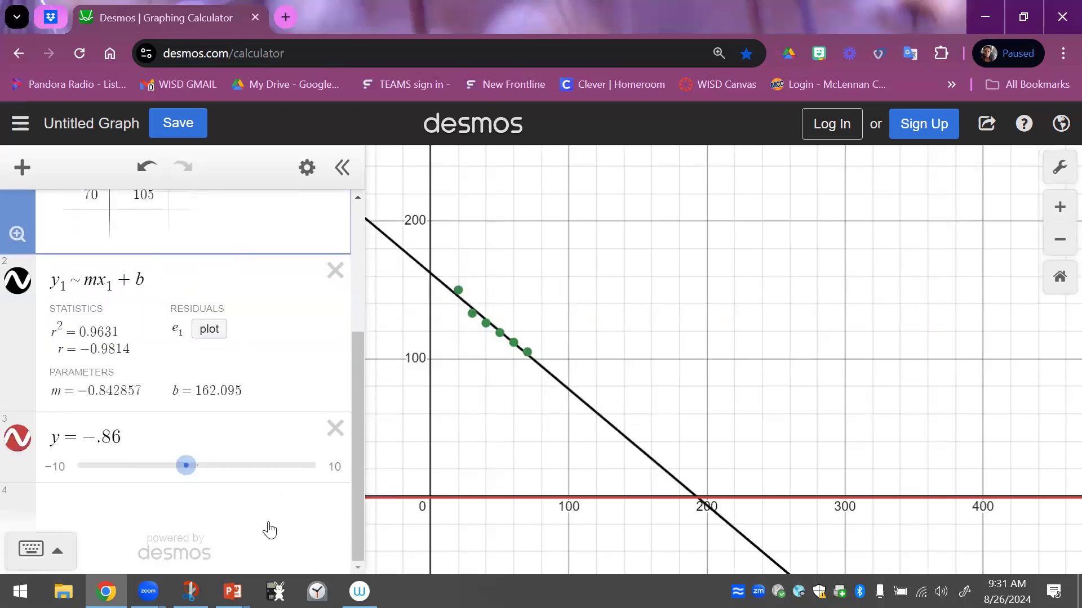
pyautogui.click(139, 438)
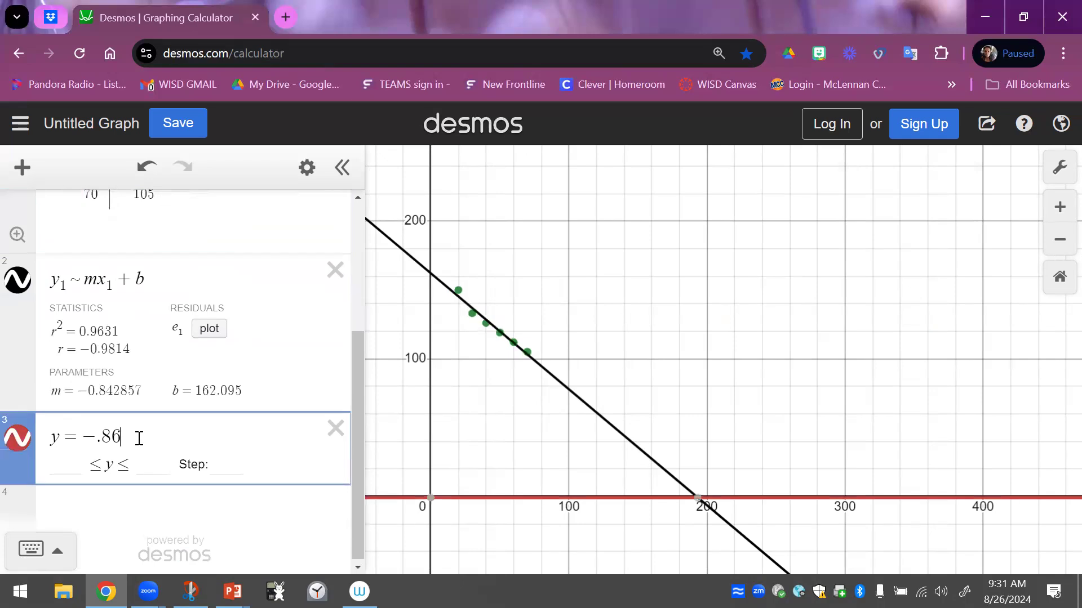
pyautogui.press('BackSpace')
pyautogui.write('4x ')
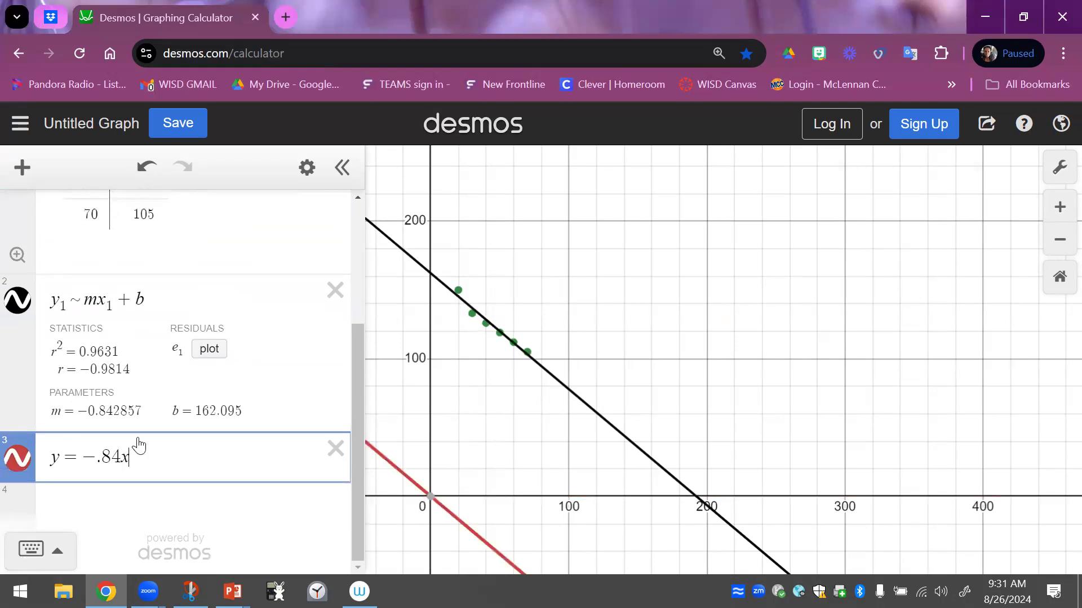
pyautogui.write('+ ')
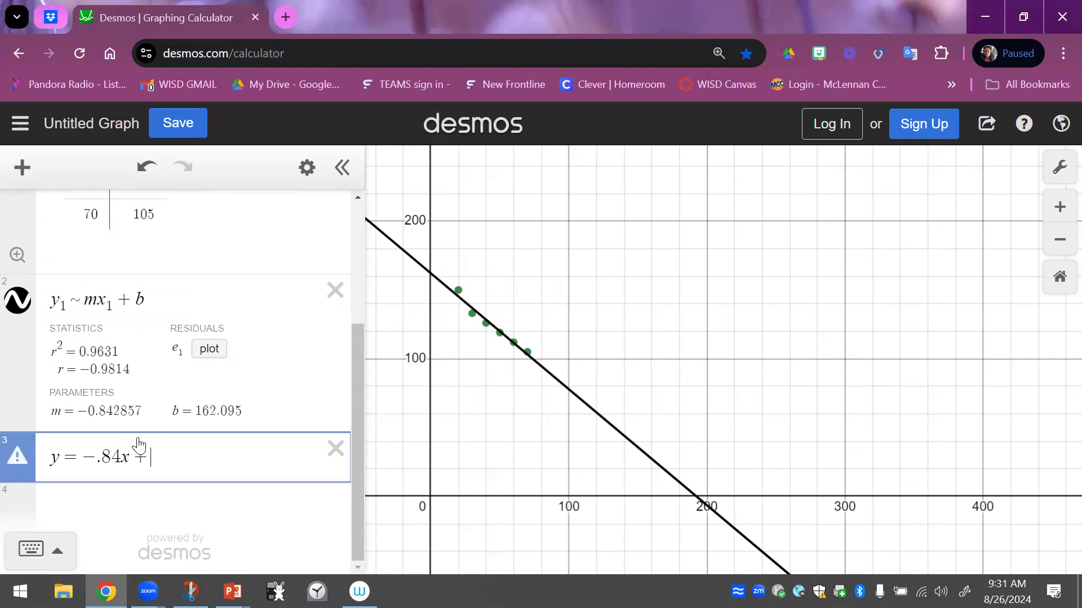
pyautogui.write('16')
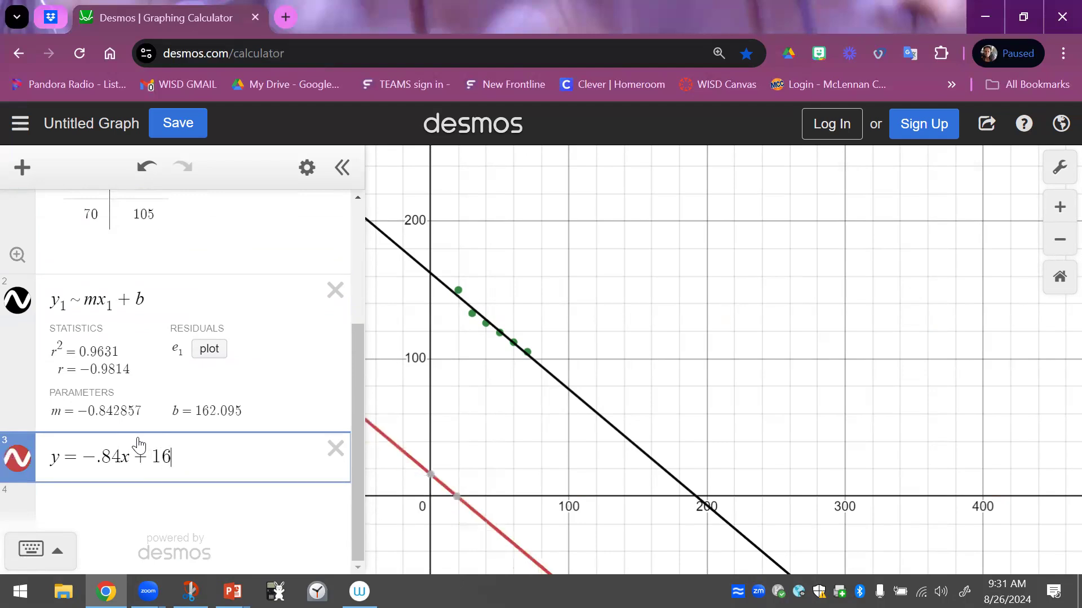
pyautogui.write('2.095')
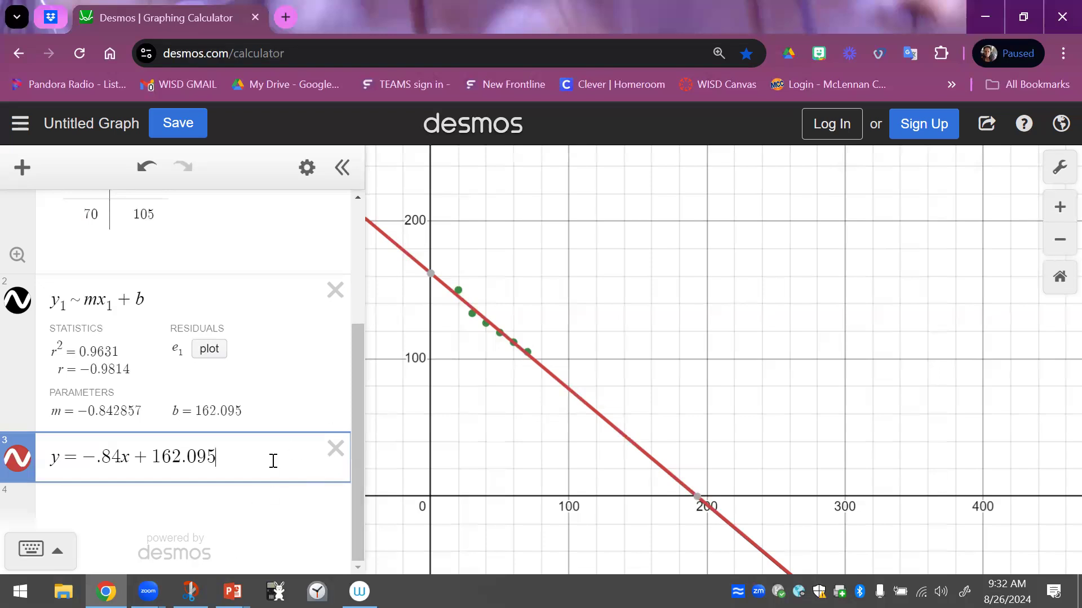
# Create a table of values from the equation y = -.84x + 162.095
pyautogui.click(312, 172)
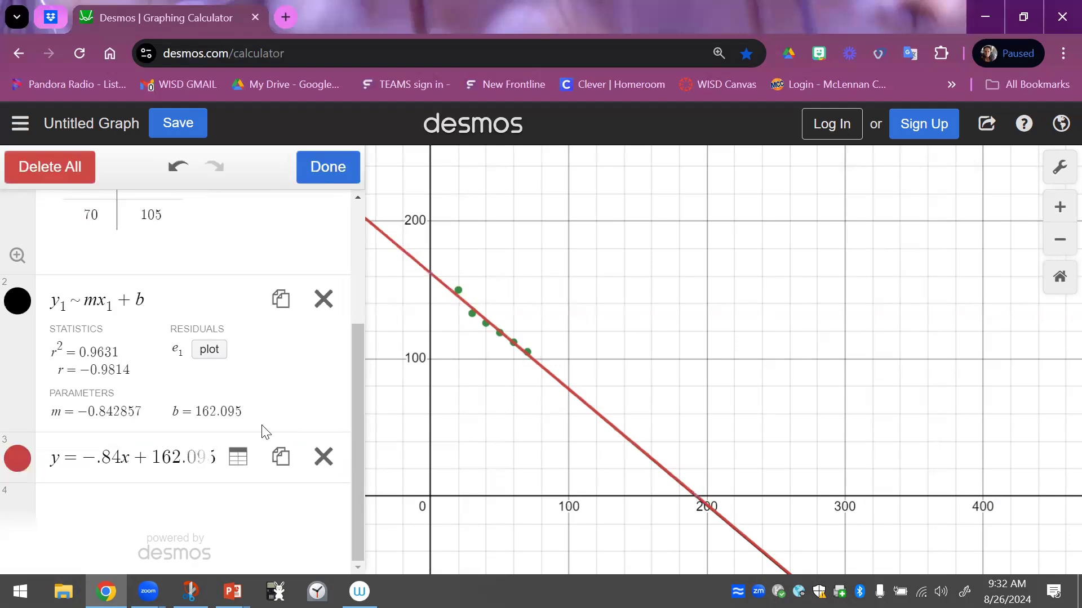
pyautogui.click(240, 457)
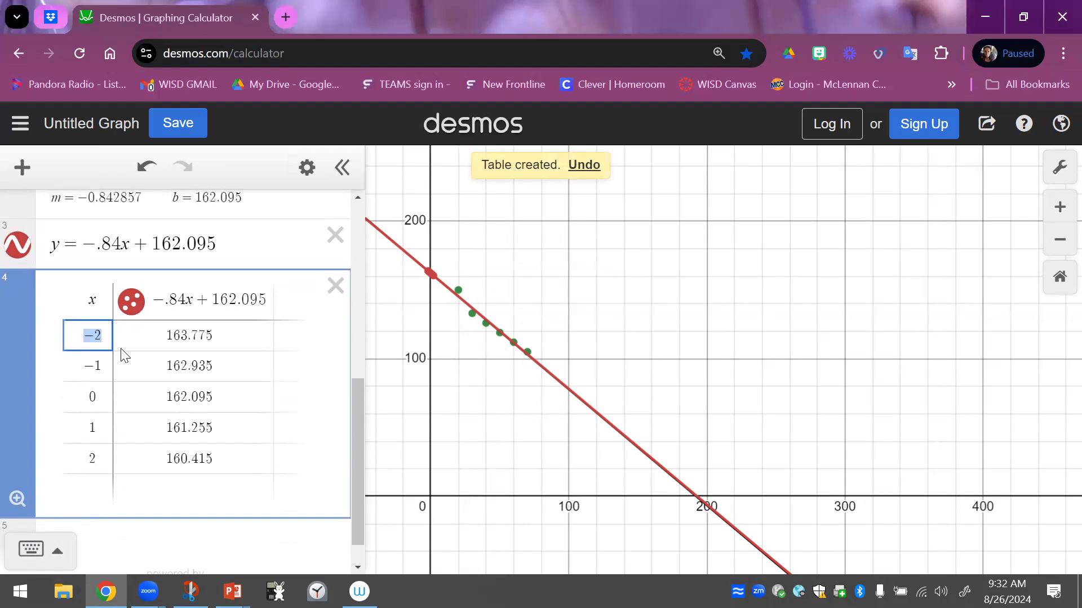
# In the equation's table, replace the first three x-values with 21, 65 and 100, and add a row for x = 0 below them
pyautogui.write('21')
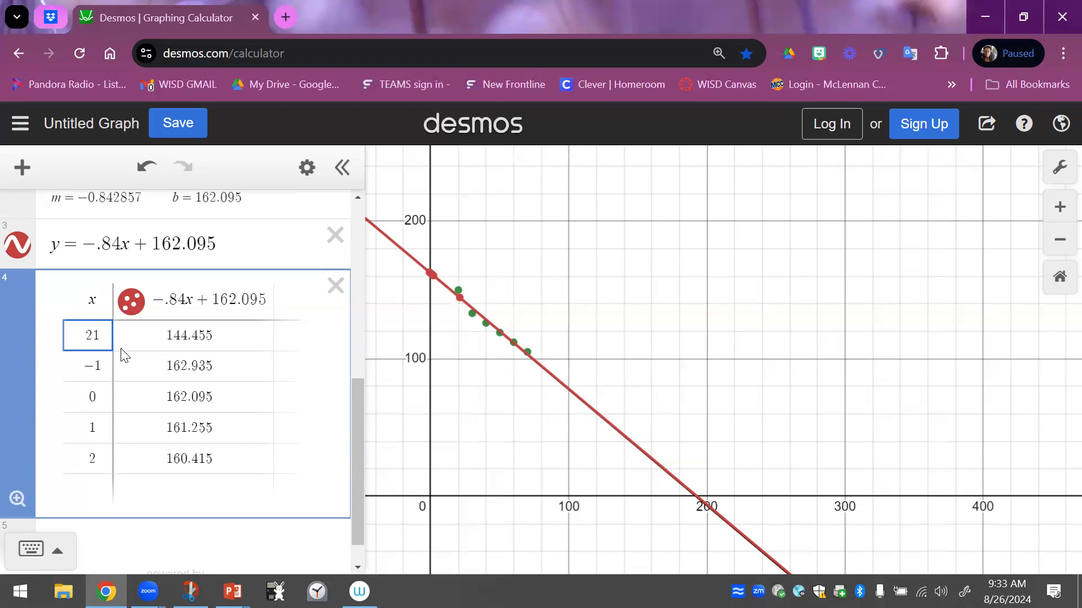
pyautogui.click(97, 365)
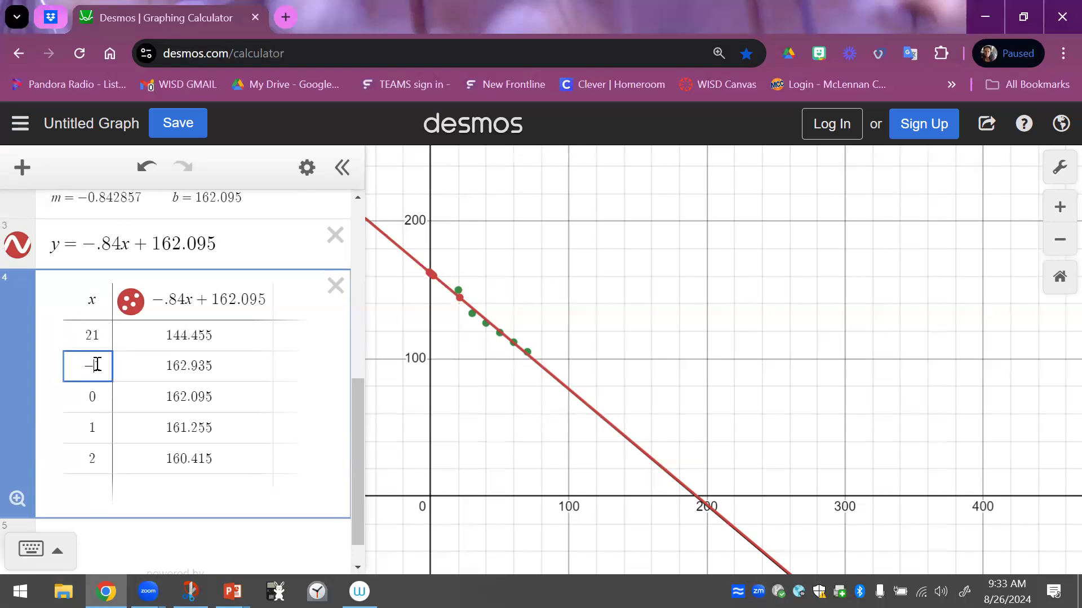
pyautogui.moveTo(97, 364); pyautogui.dragTo(65, 367)
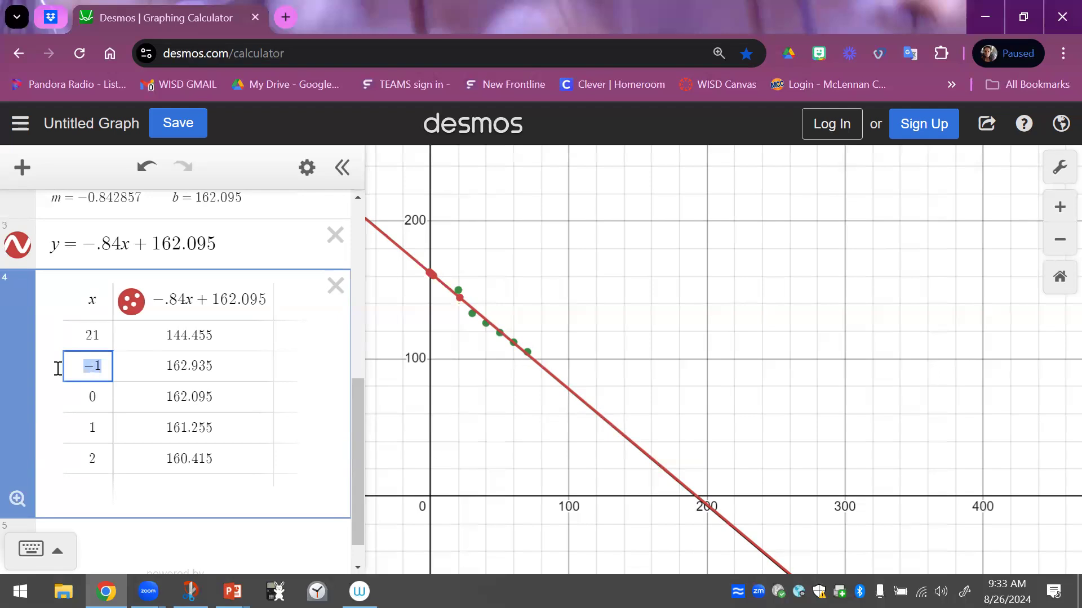
pyautogui.write('65')
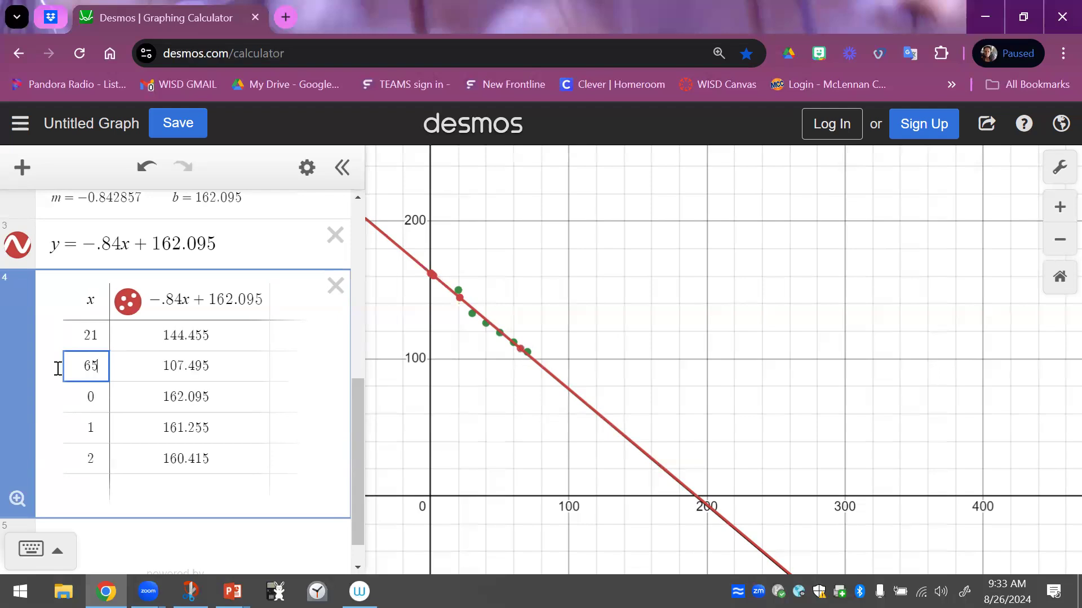
pyautogui.press('Return')
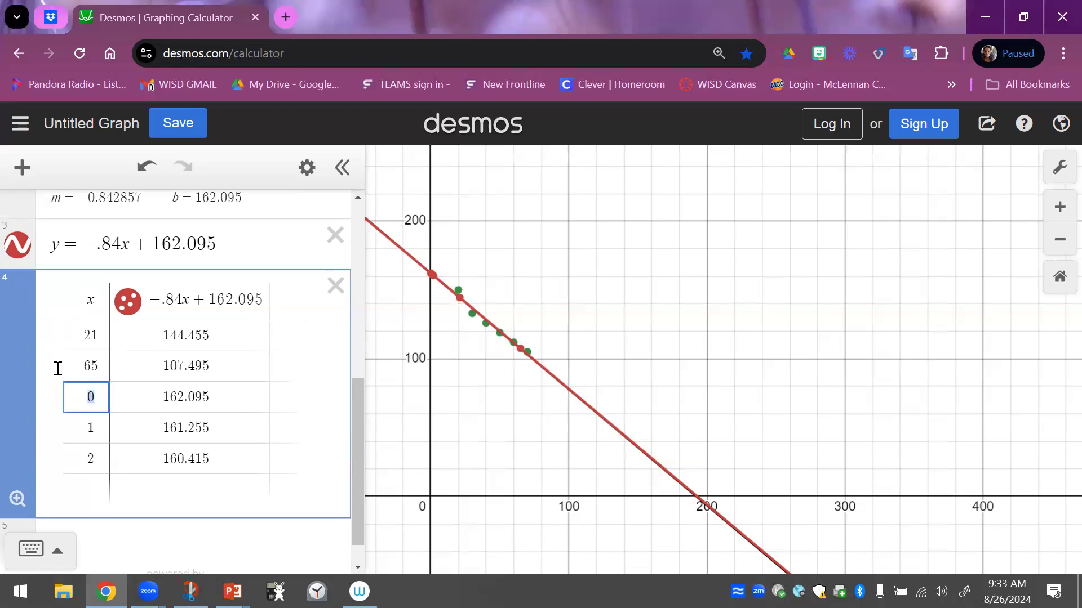
pyautogui.write('100')
pyautogui.press('Return')
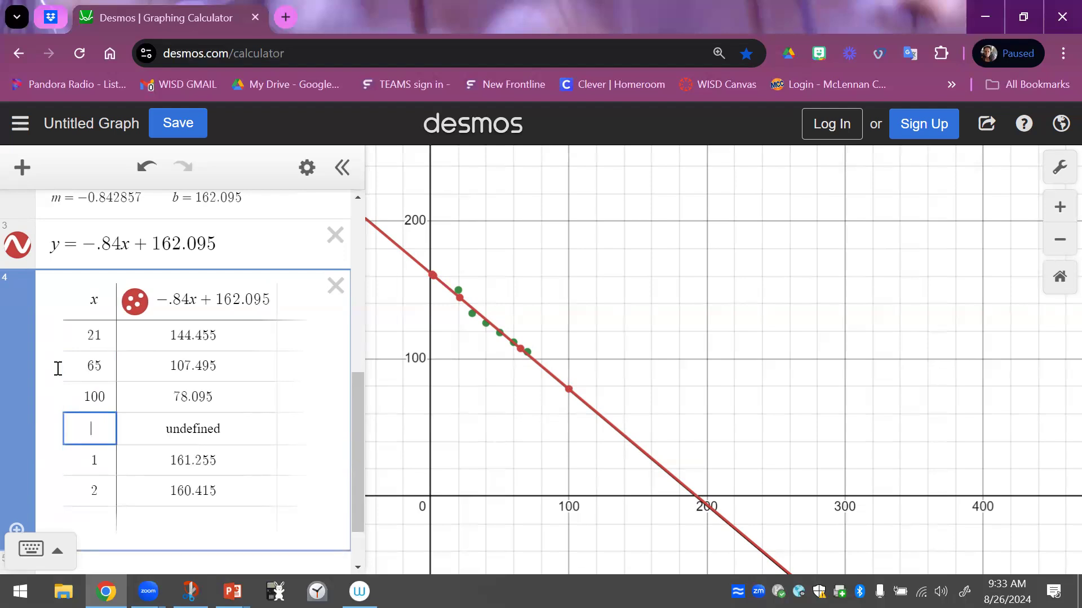
pyautogui.write('0')
pyautogui.press('Return')
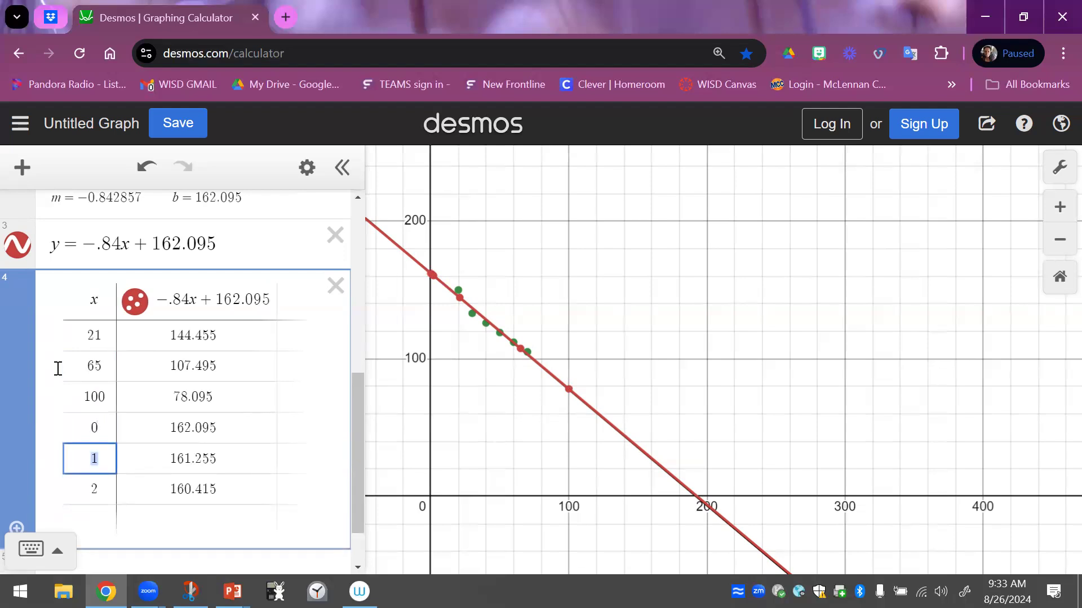
pyautogui.click(246, 244)
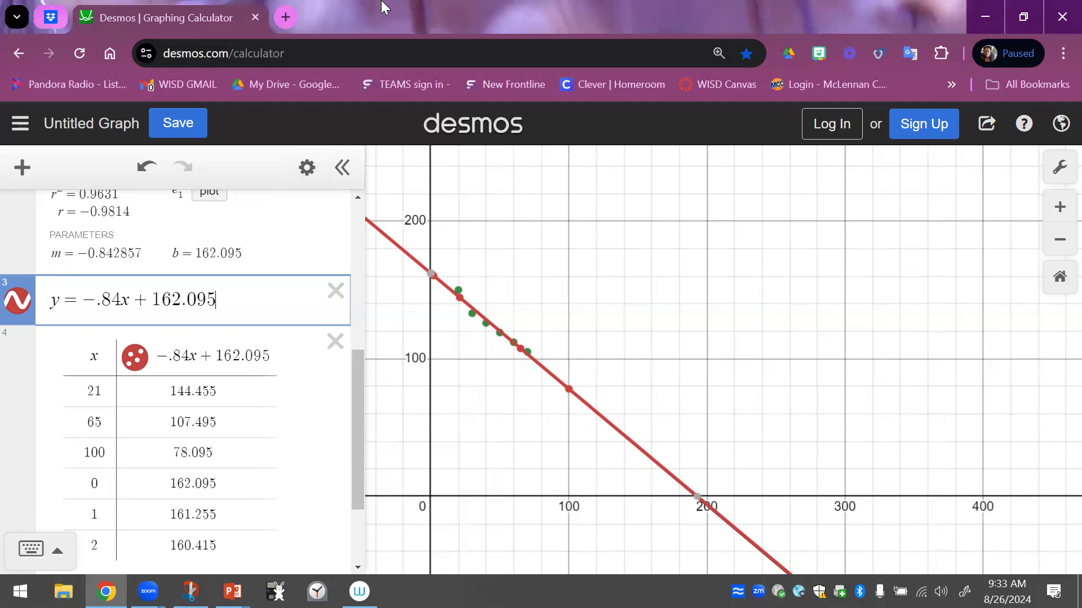
# Open the bookmarked WISD Canvas login page in a new browser tab
pyautogui.click(283, 17)
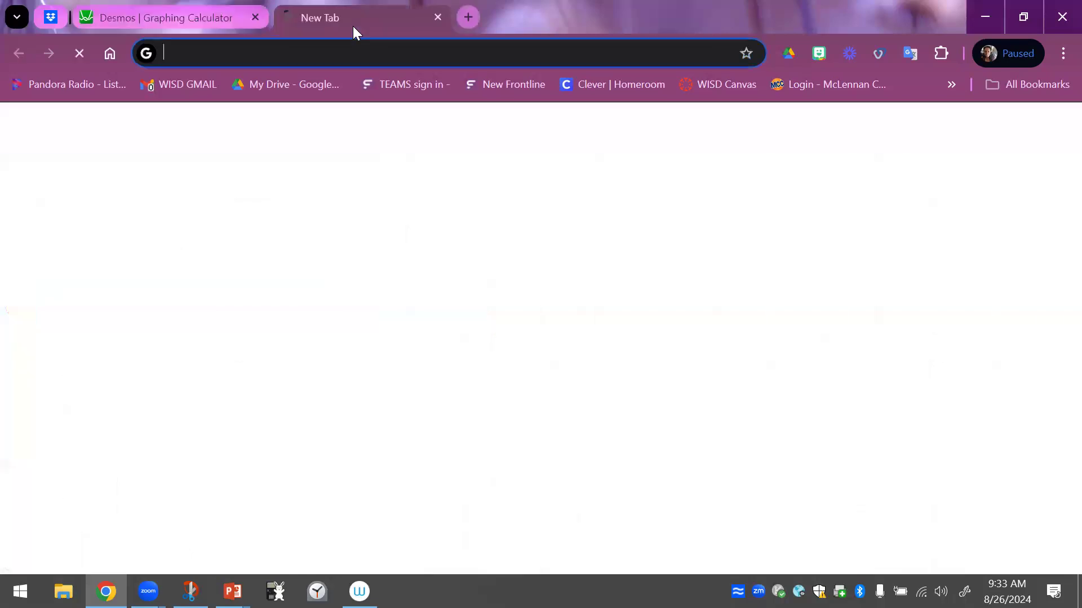
pyautogui.click(710, 96)
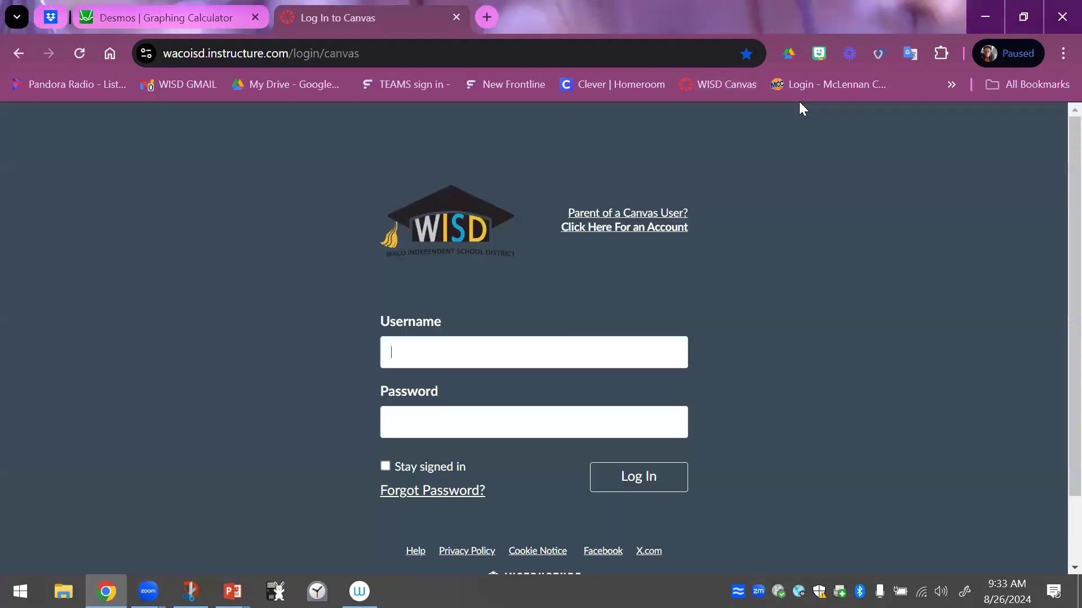